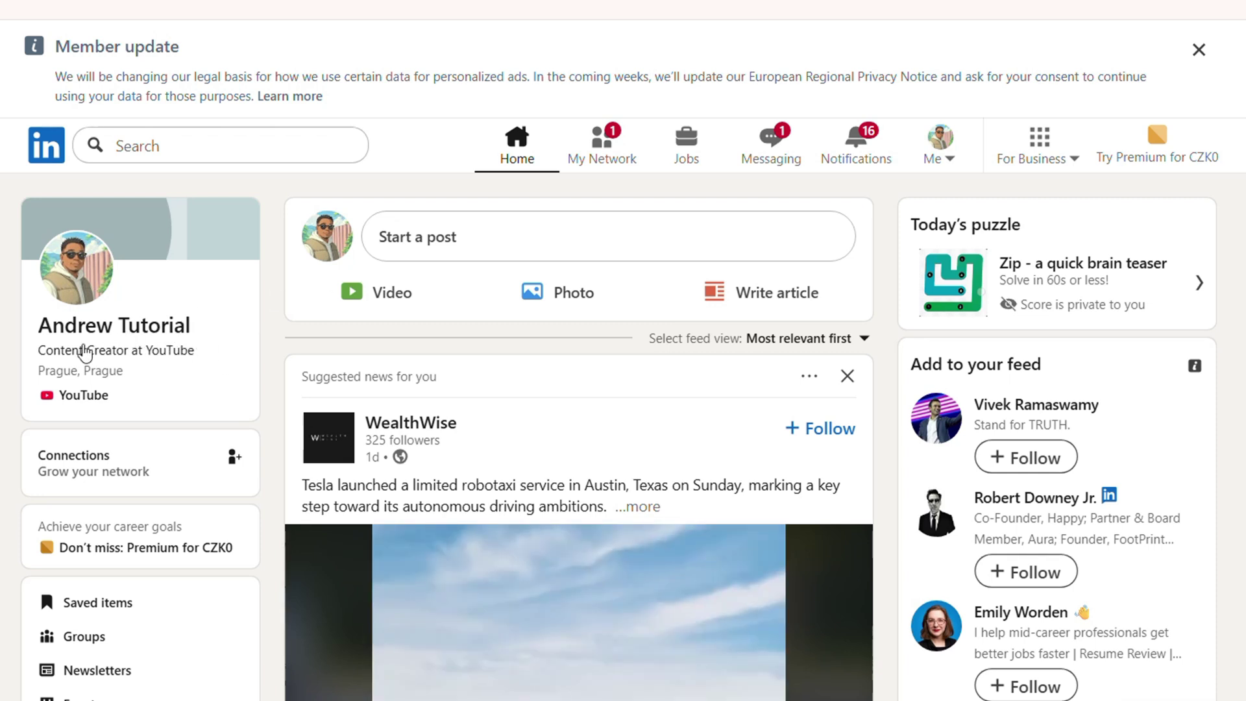
Step: Open your own profile from the name on the home-feed profile card
{"action": "left_click", "coordinate": [101, 326]}
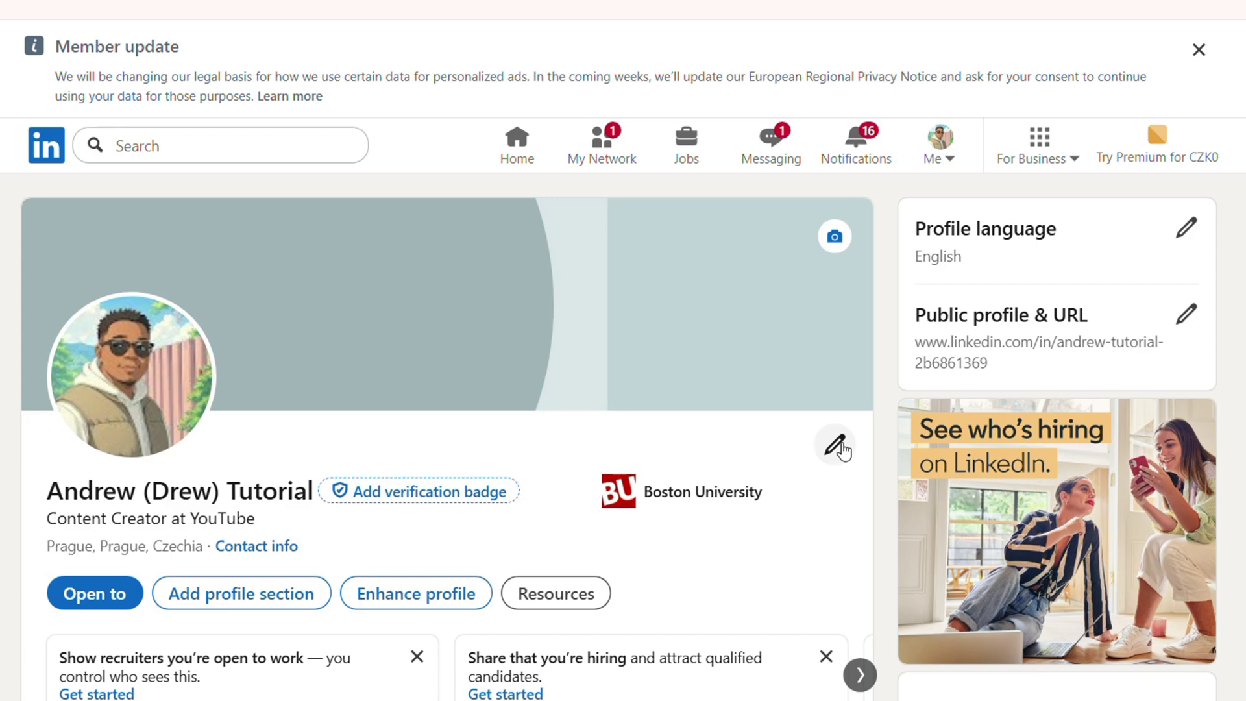
Step: In the Edit intro form, leave 'Show current company in my intro' unchecked
{"action": "left_click", "coordinate": [833, 450]}
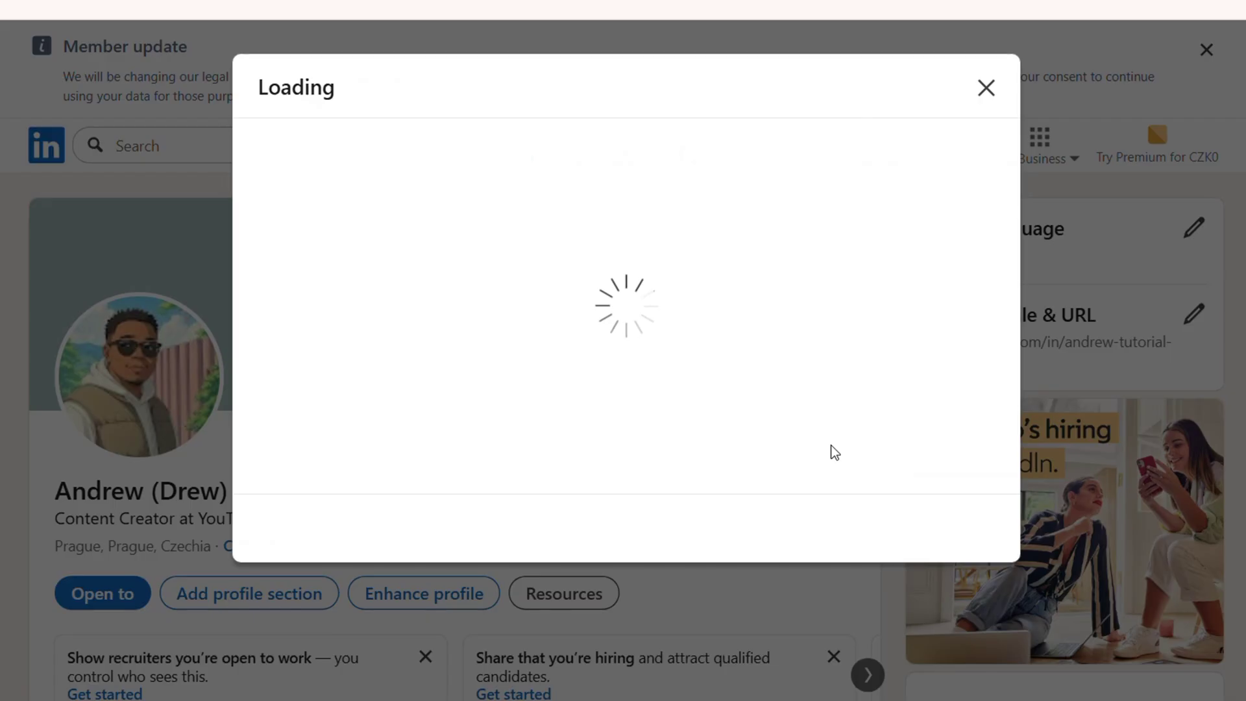
{"action": "scroll", "coordinate": [477, 271], "scroll_direction": "down", "scroll_amount": 3}
{"action": "scroll", "coordinate": [477, 272], "scroll_direction": "down", "scroll_amount": 2}
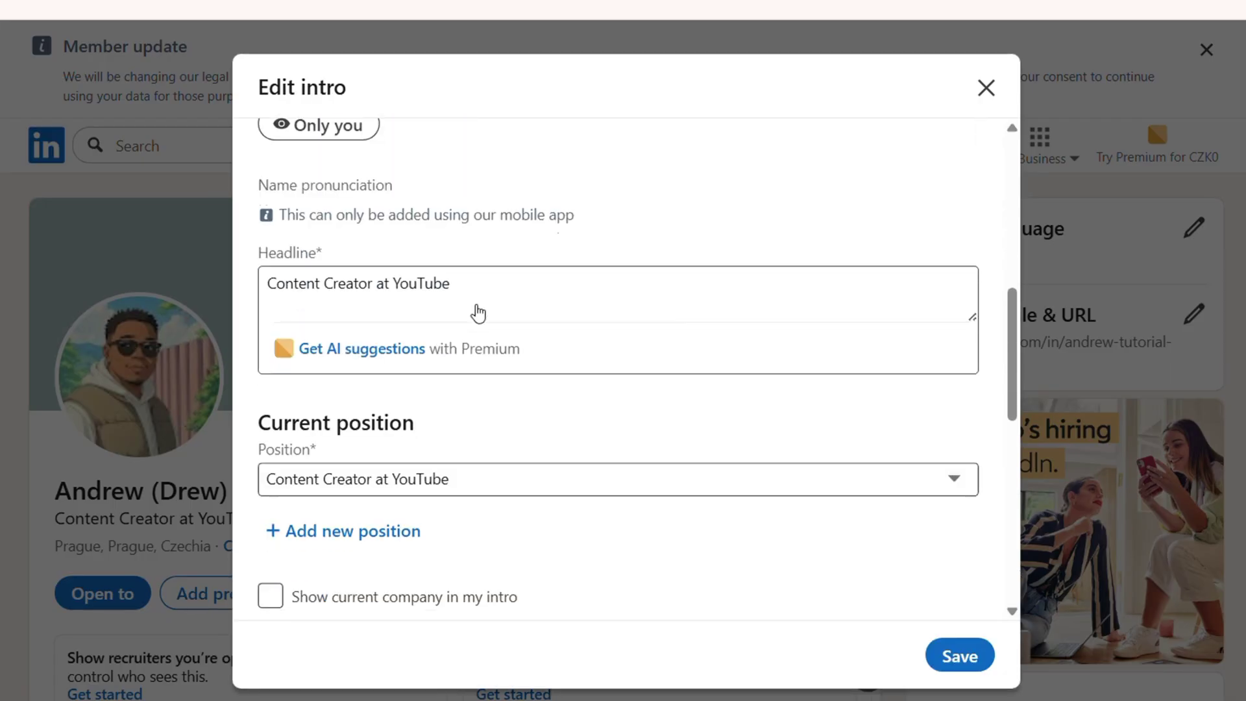
{"action": "scroll", "coordinate": [479, 312], "scroll_direction": "down", "scroll_amount": 2}
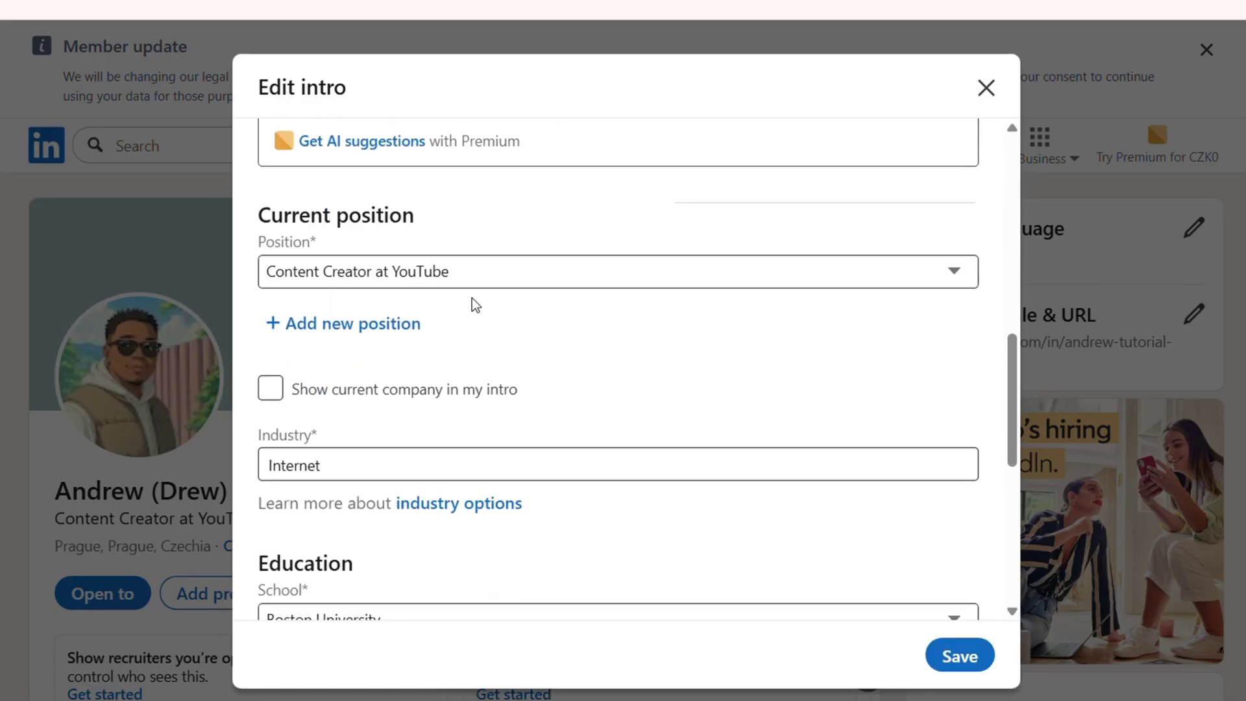
{"action": "left_click", "coordinate": [271, 390]}
{"action": "left_click", "coordinate": [270, 400]}
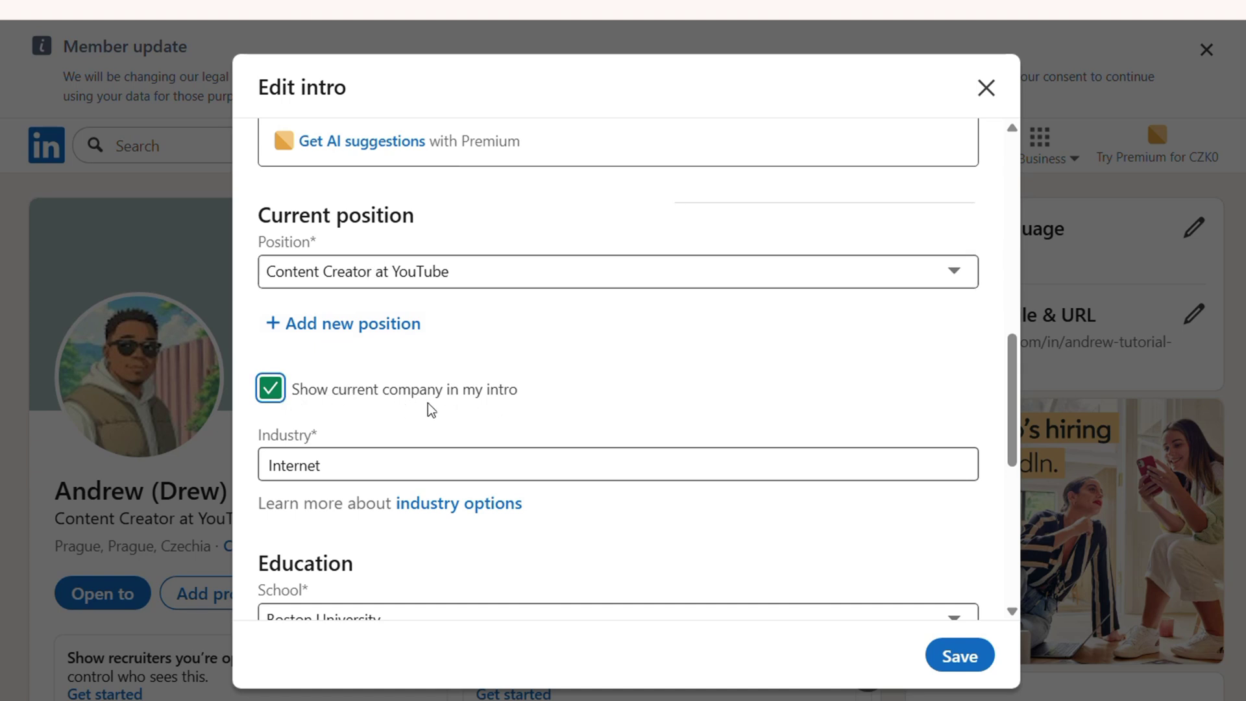
{"action": "left_click", "coordinate": [270, 388]}
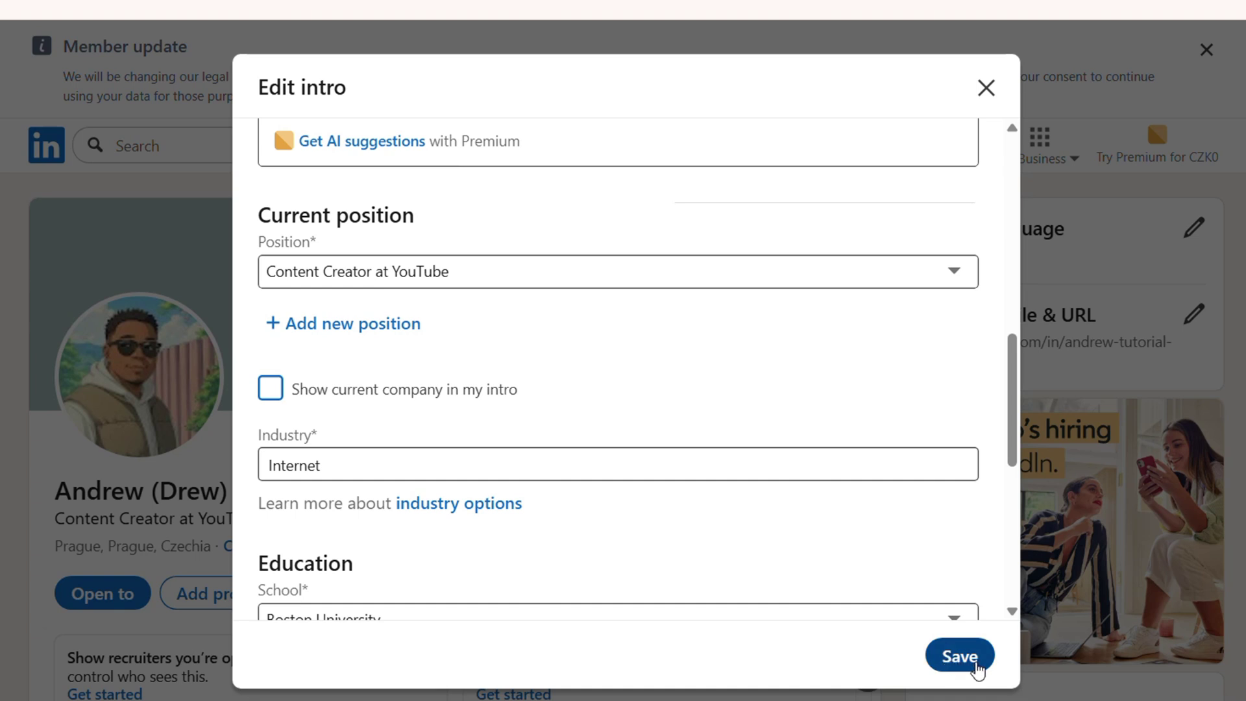
Step: Save the Edit intro dialog and close the full-screen cover-photo viewer
{"action": "left_click", "coordinate": [976, 670]}
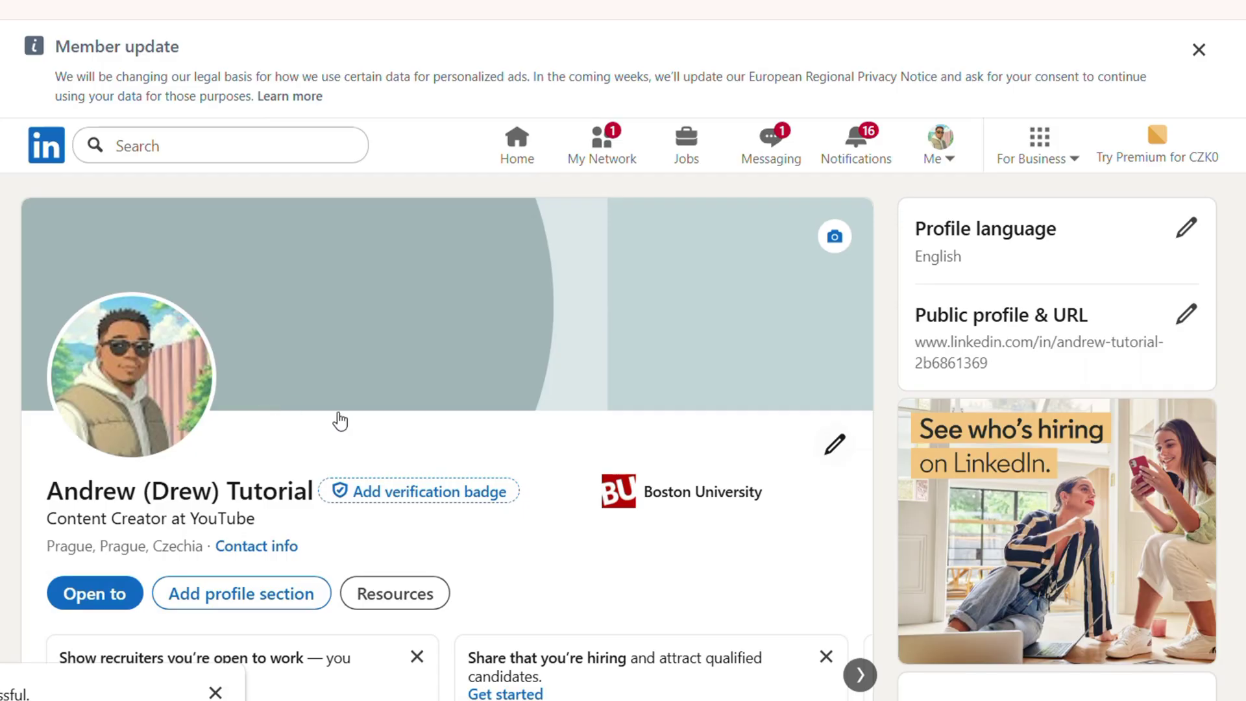
{"action": "left_click", "coordinate": [340, 409]}
{"action": "left_click", "coordinate": [1186, 86]}
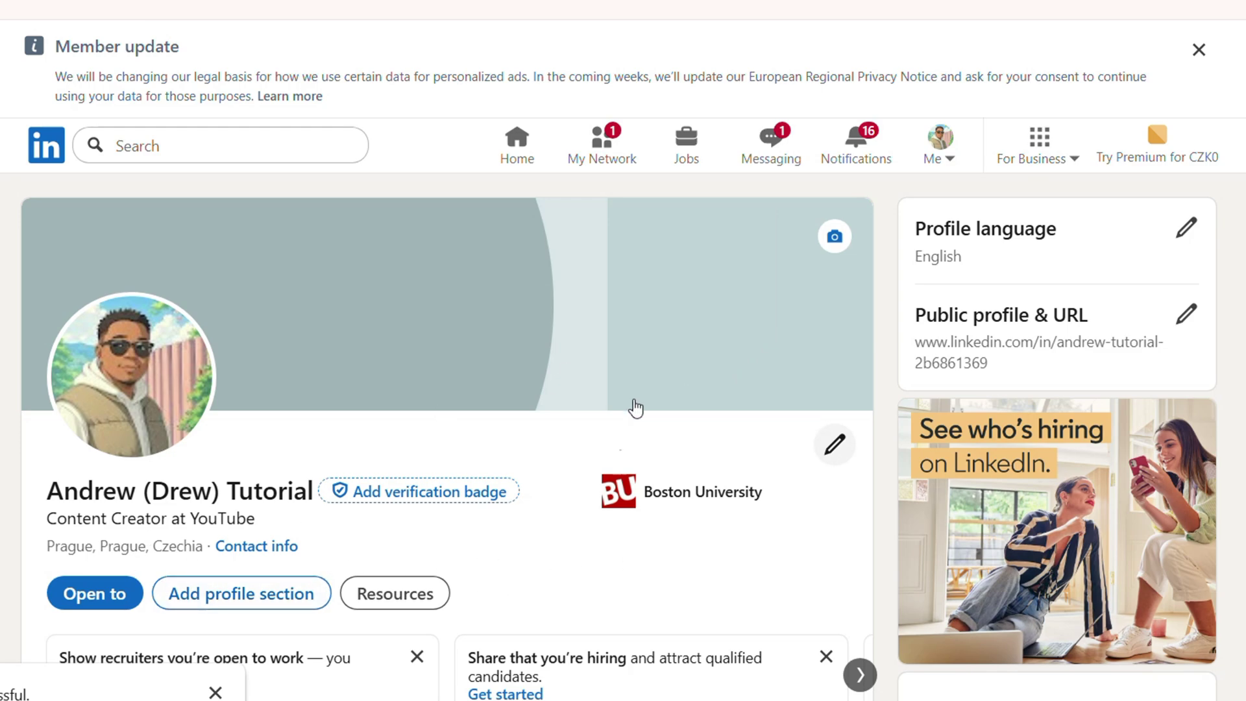
{"action": "scroll", "coordinate": [635, 390], "scroll_direction": "down", "scroll_amount": 10}
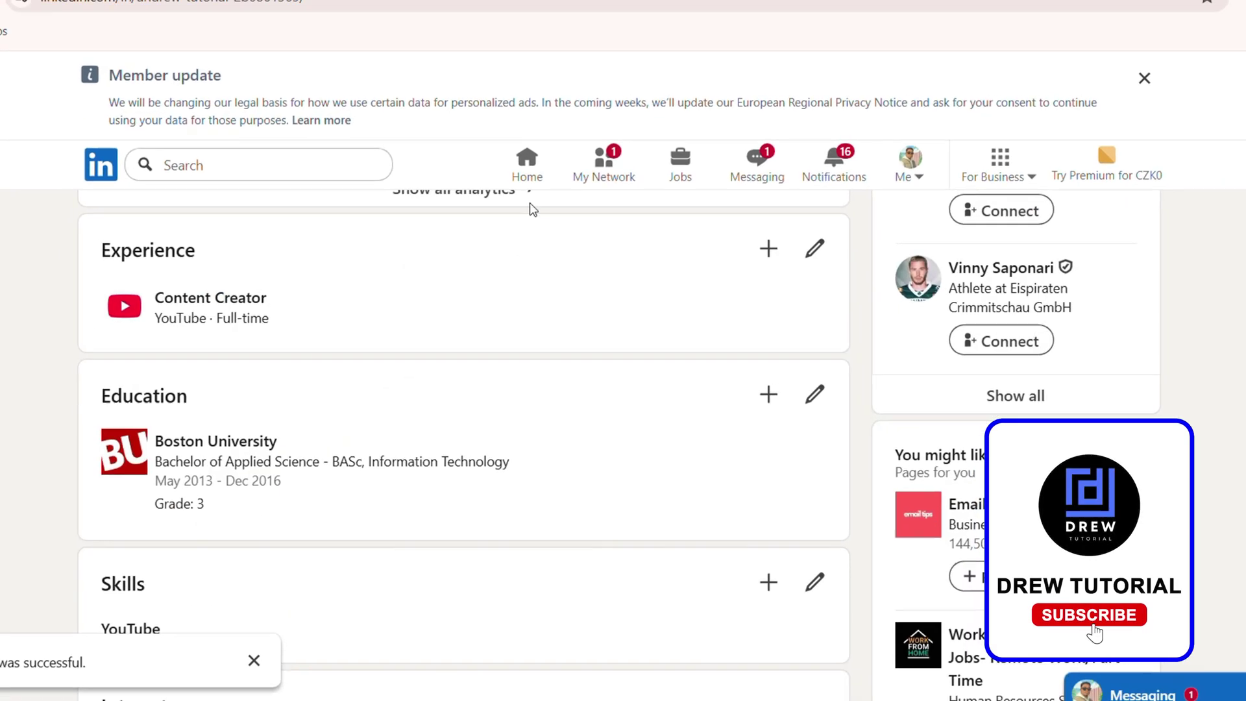